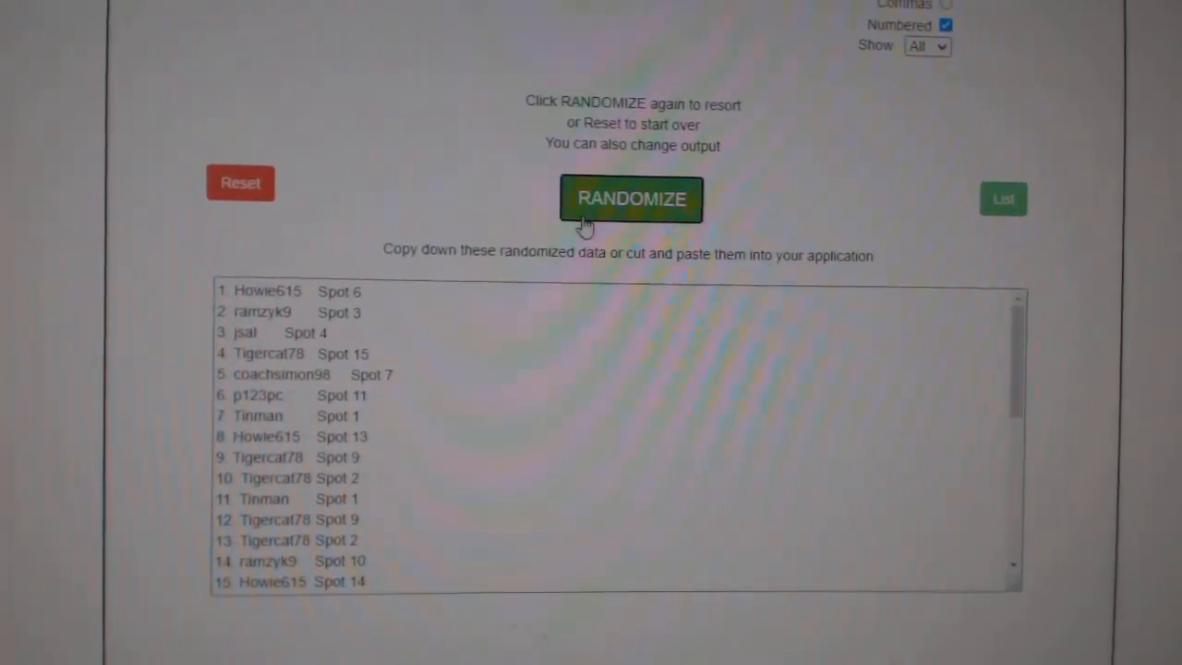
- Reshuffle the list twice and copy all 30 randomized names with spots for the CNC11407 sheet
{"action": "left_click", "coordinate": [649, 199]}
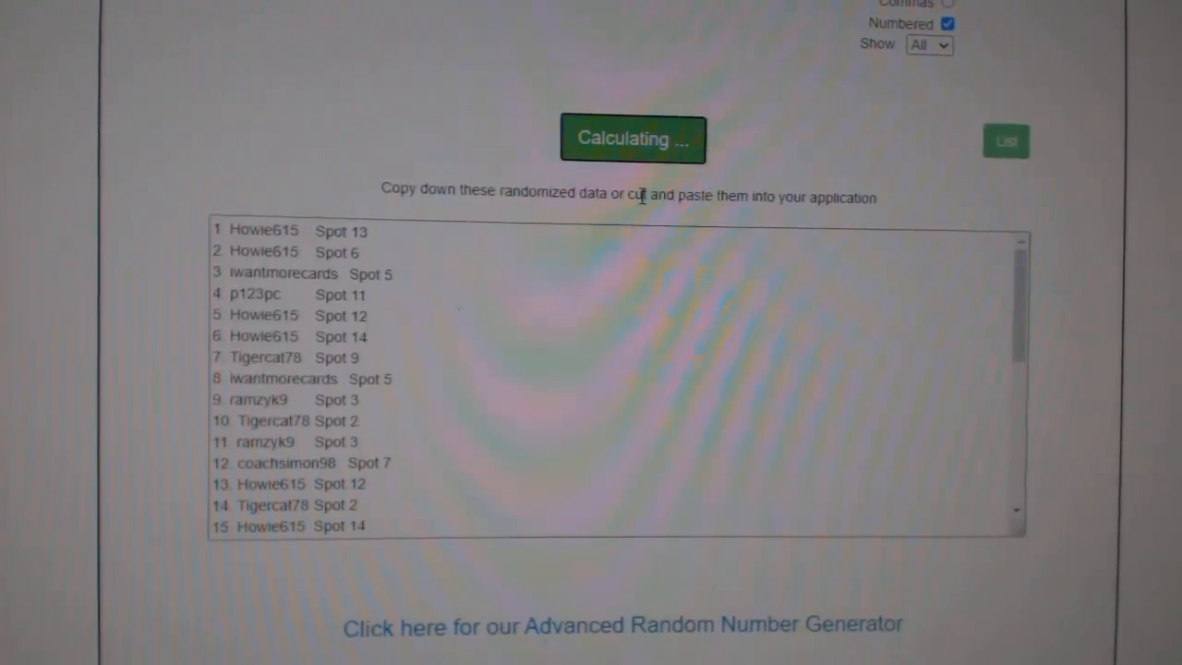
{"action": "left_click", "coordinate": [640, 201]}
{"action": "scroll", "coordinate": [481, 356], "scroll_direction": "down", "scroll_amount": 5}
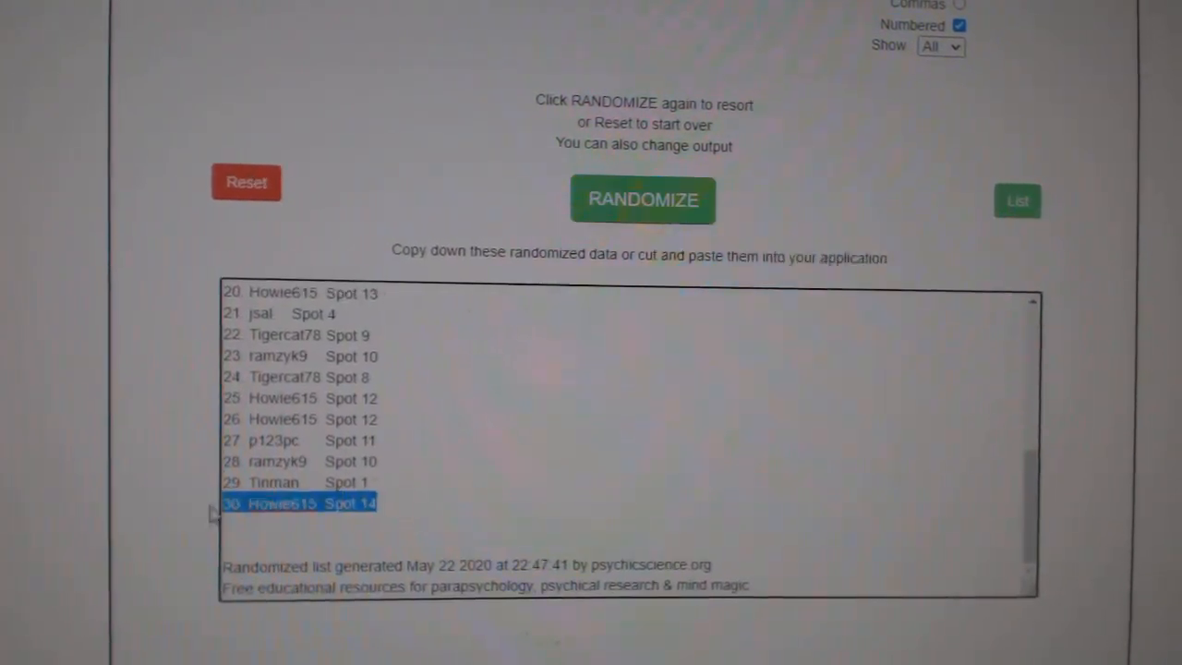
{"action": "left_click_drag", "start_coordinate": [388, 506], "coordinate": [184, 272]}
{"action": "right_click", "coordinate": [314, 383]}
{"action": "left_click", "coordinate": [351, 442]}
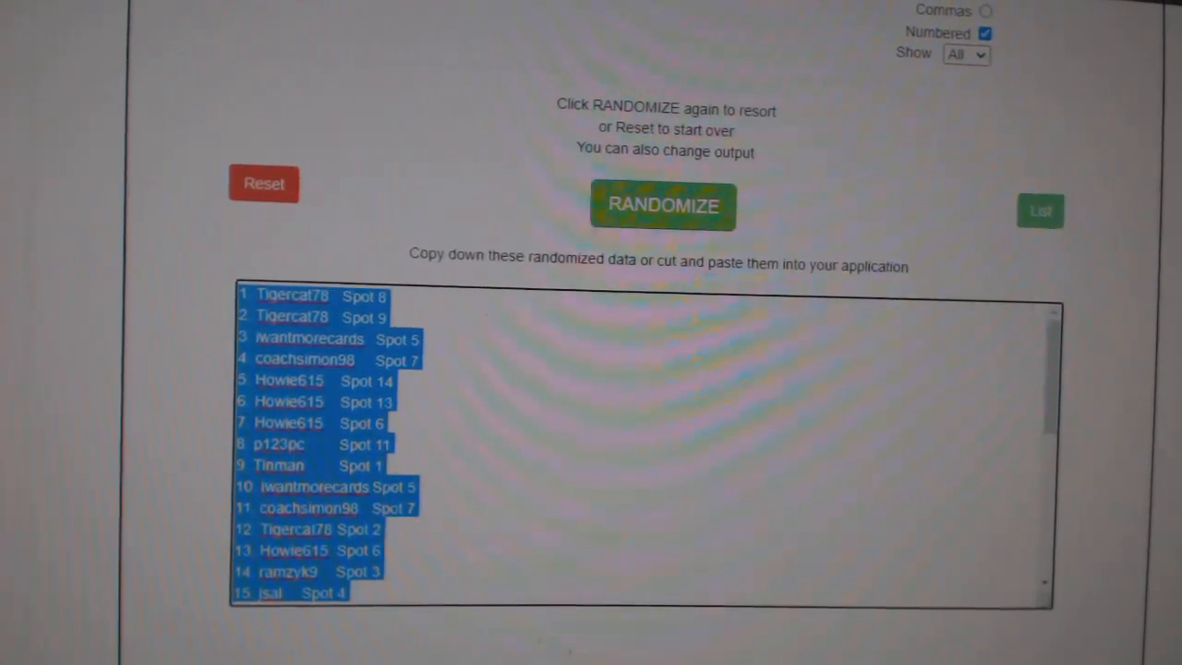
{"action": "key", "text": "ctrl+Tab"}
- Paste the randomized names and spots into columns A and B beside the NHL teams
{"action": "left_click", "coordinate": [125, 222]}
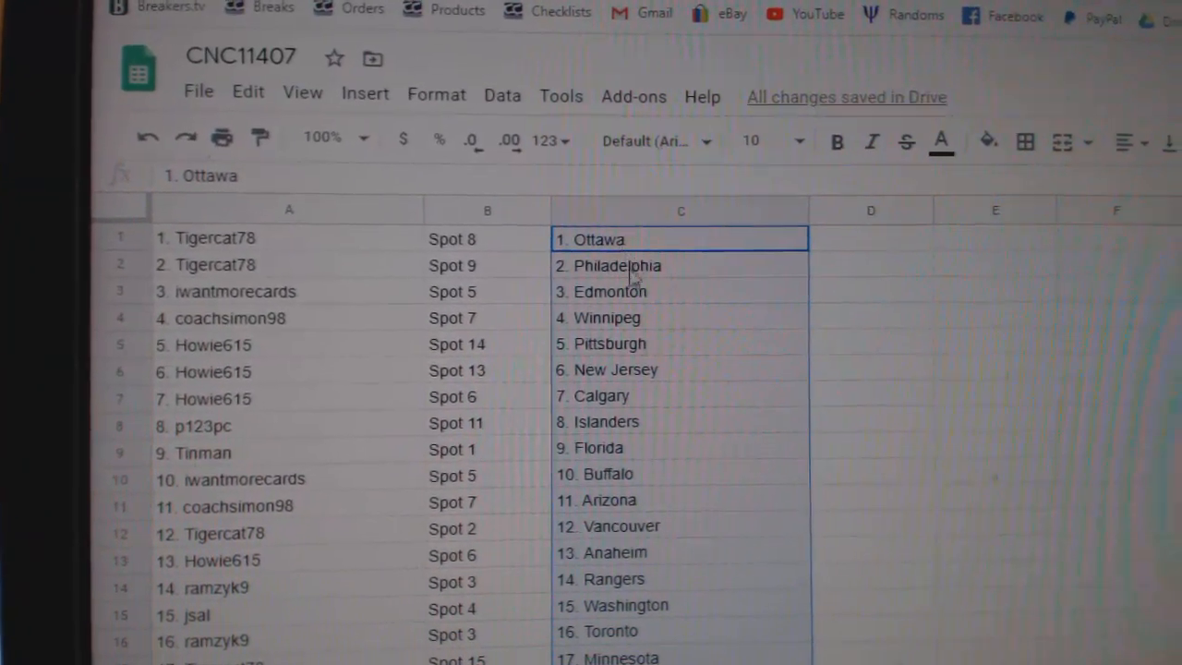
{"action": "left_click_drag", "start_coordinate": [221, 336], "coordinate": [668, 388]}
{"action": "scroll", "coordinate": [711, 407], "scroll_direction": "down", "scroll_amount": 1}
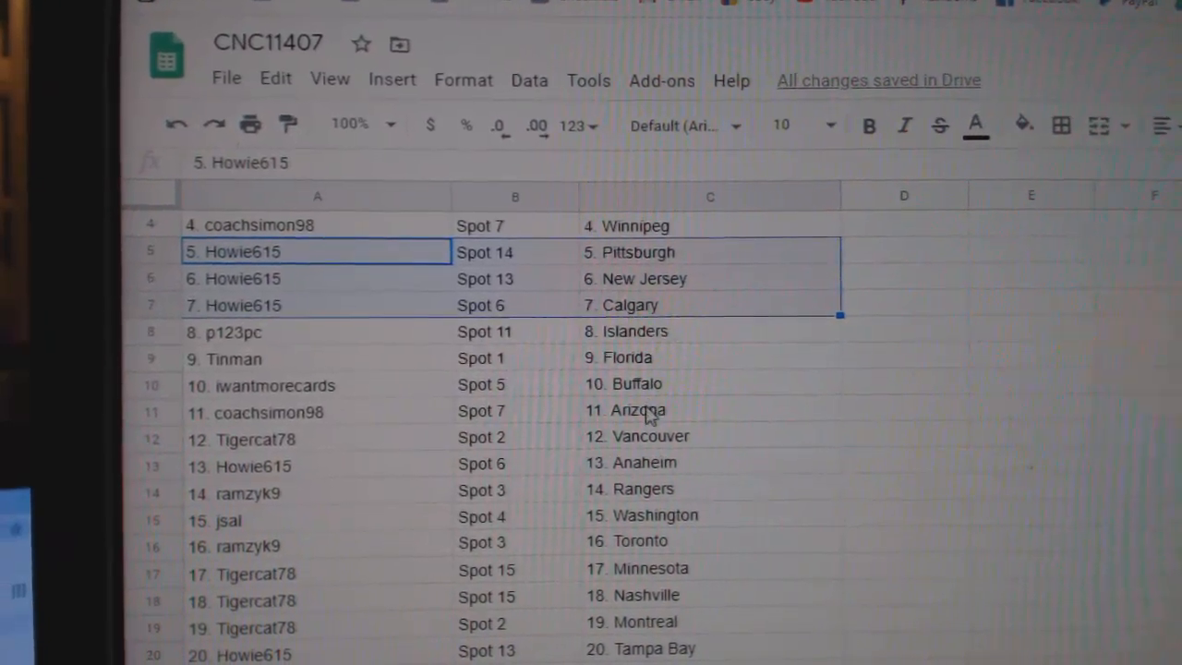
{"action": "left_click", "coordinate": [661, 457]}
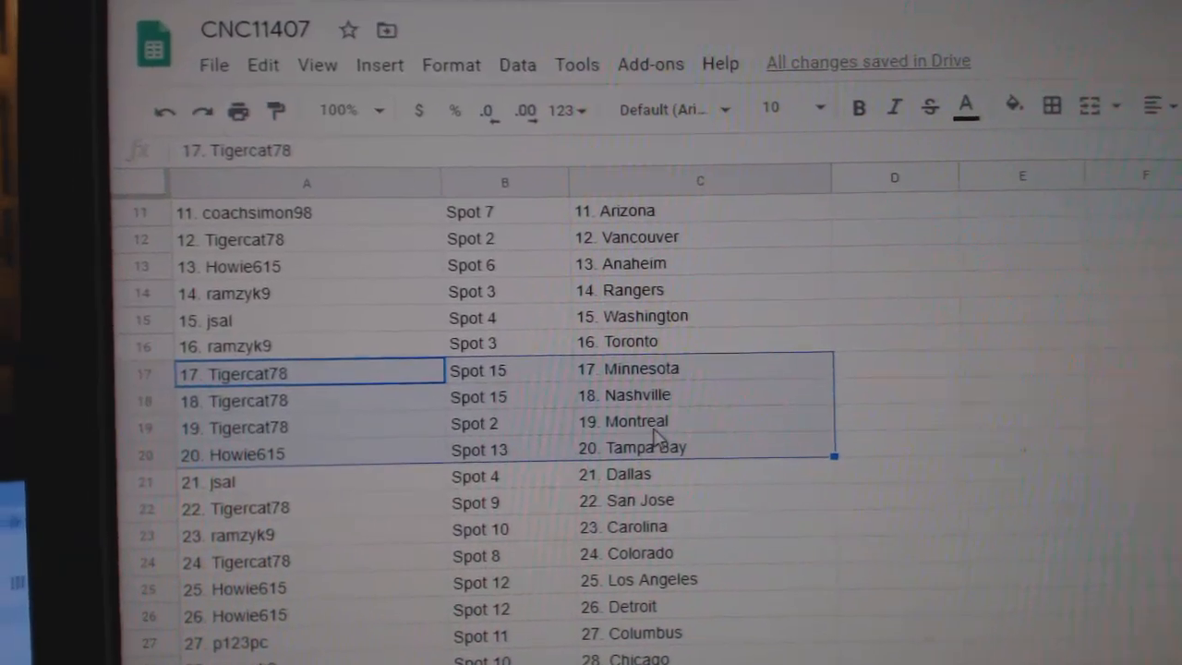
{"action": "left_click", "coordinate": [647, 445]}
{"action": "scroll", "coordinate": [646, 416], "scroll_direction": "down", "scroll_amount": 3}
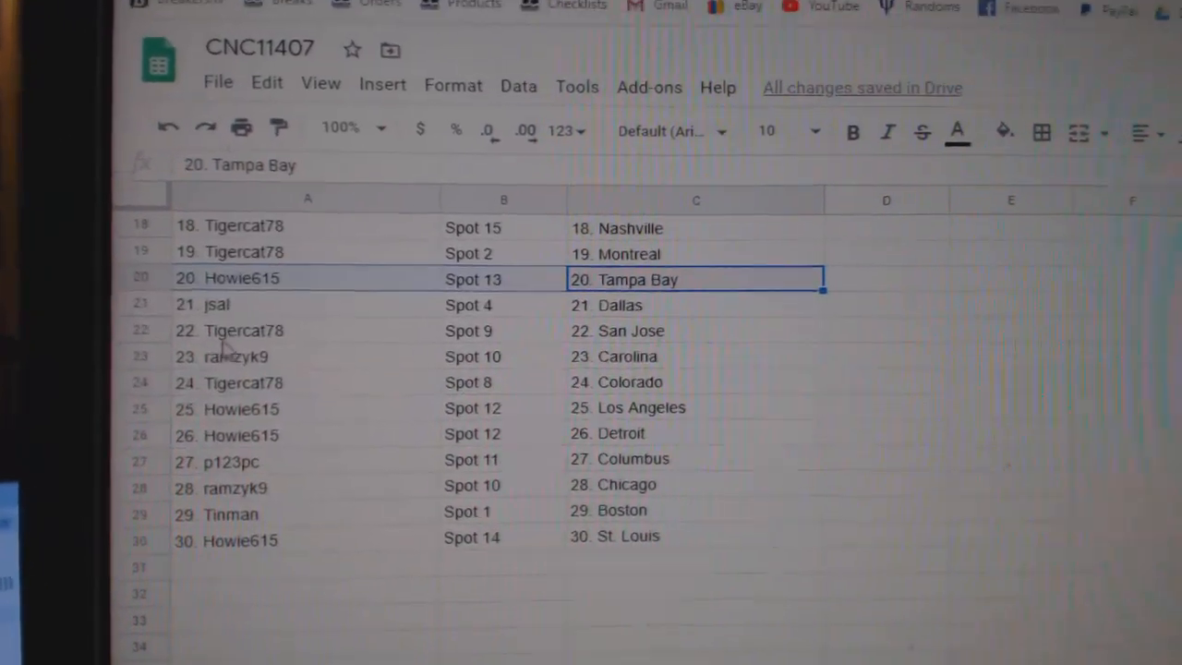
{"action": "left_click", "coordinate": [314, 324]}
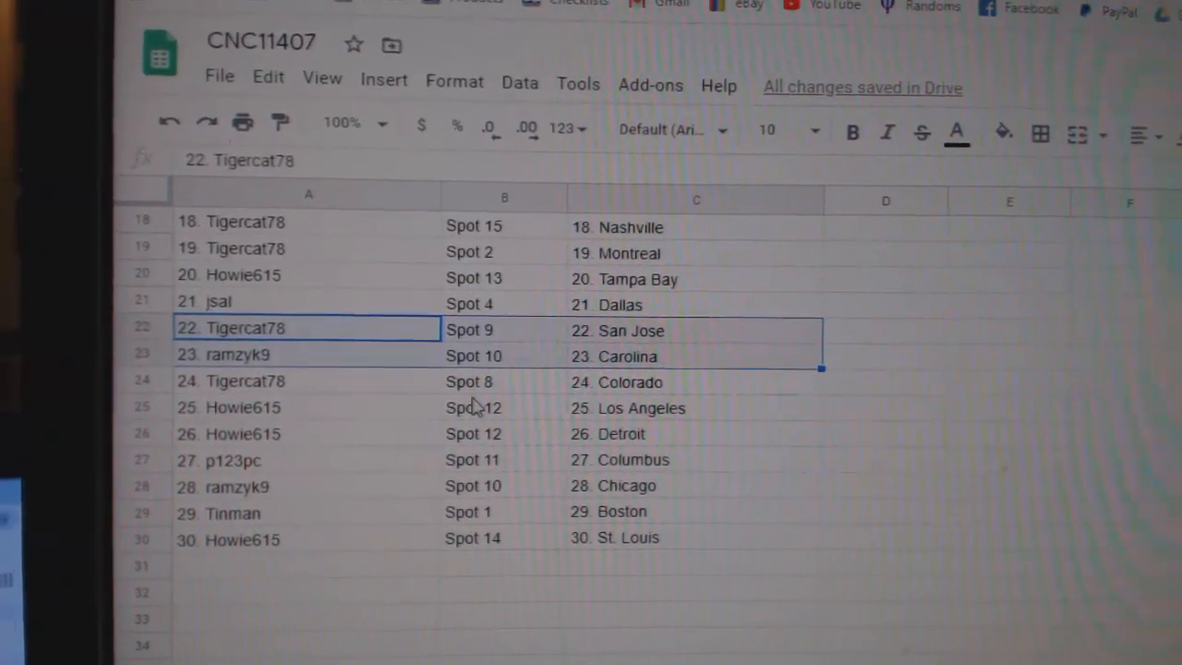